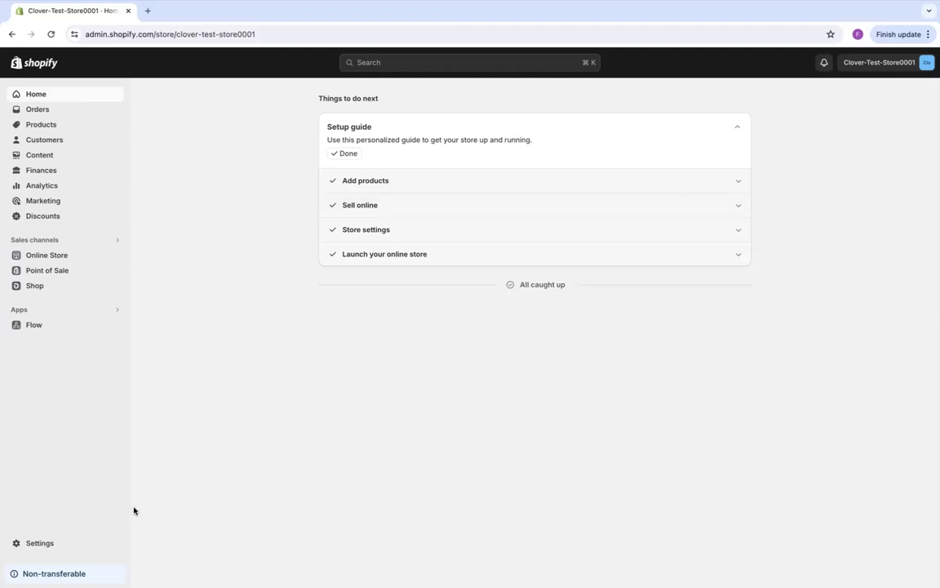
Step: Under Settings > Payments, search third-party providers for 'clo' and open the Clover Payments page
left_click(45, 544)
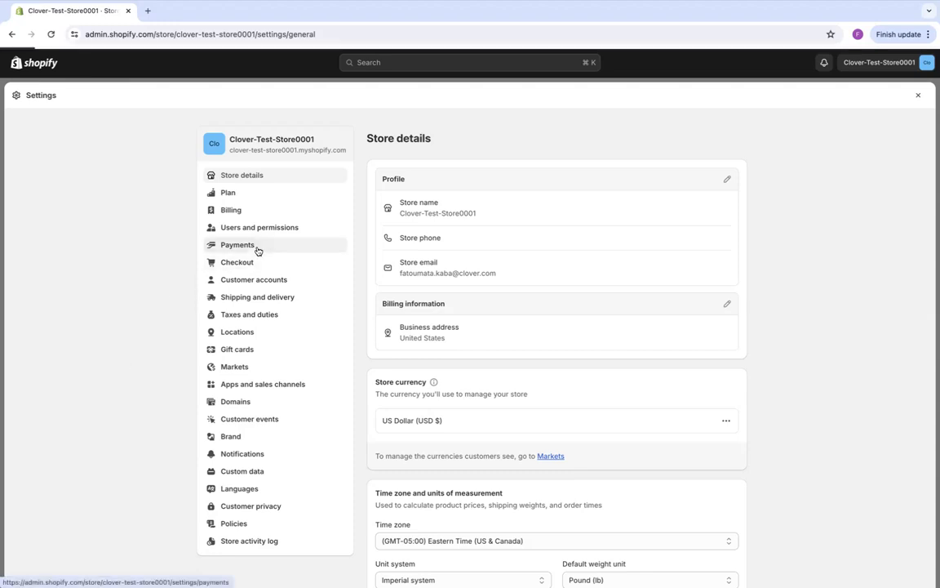
left_click(258, 249)
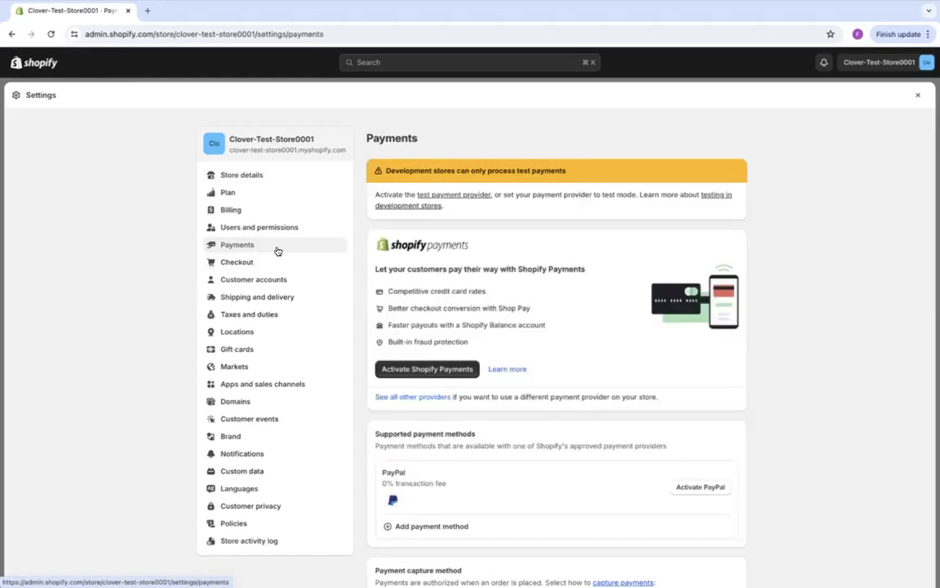
left_click(468, 198)
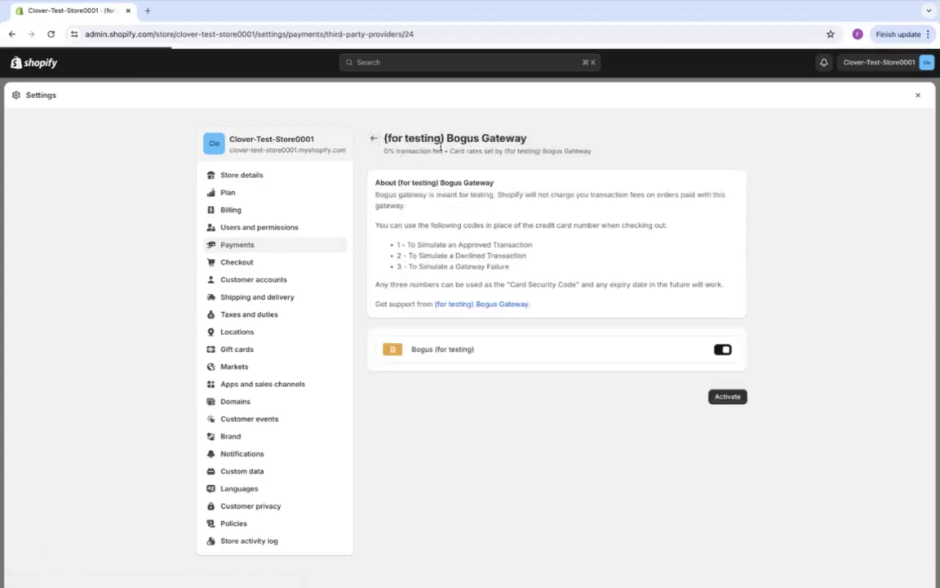
left_click(447, 174)
type("clover")
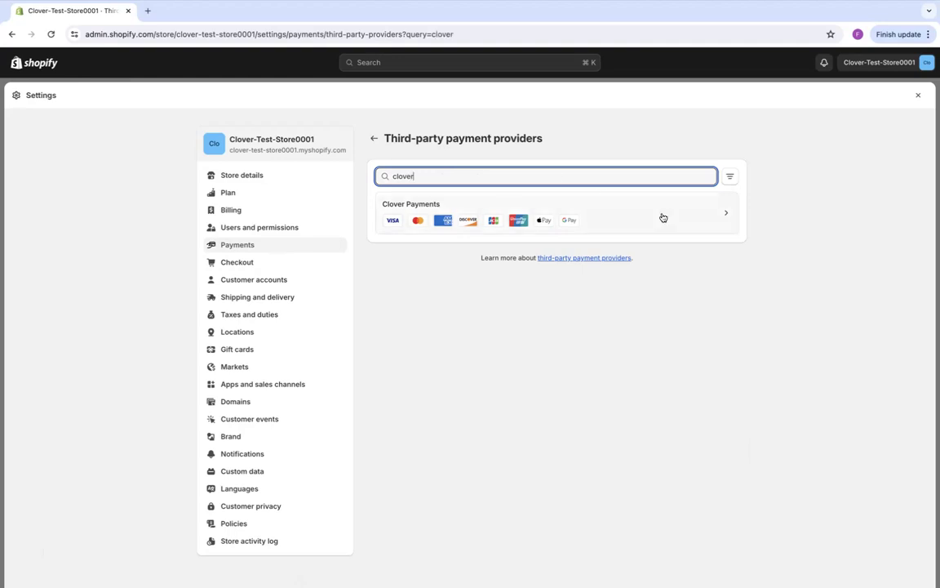
left_click(662, 214)
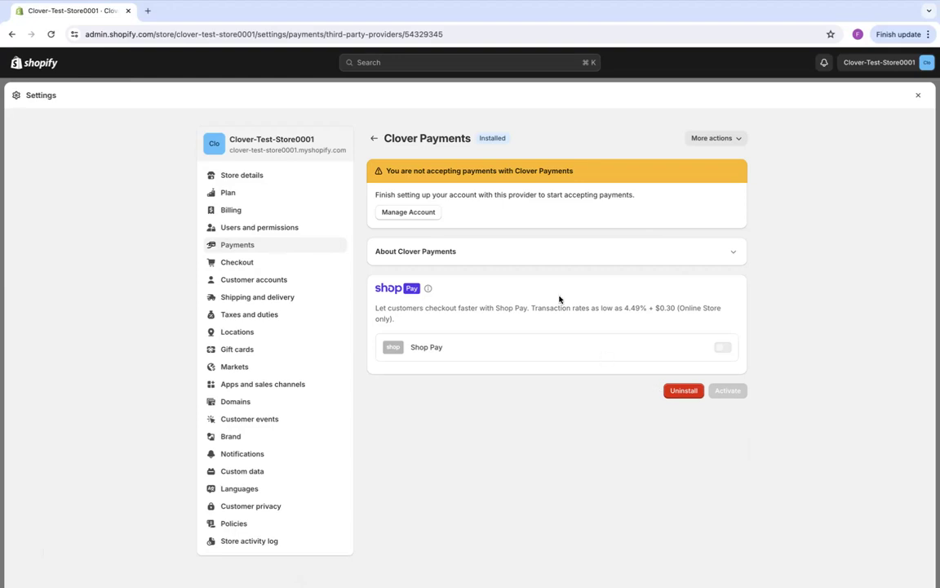
Step: Log in to the Clover account from Manage Account and choose the STG 8 test merchant
left_click(428, 214)
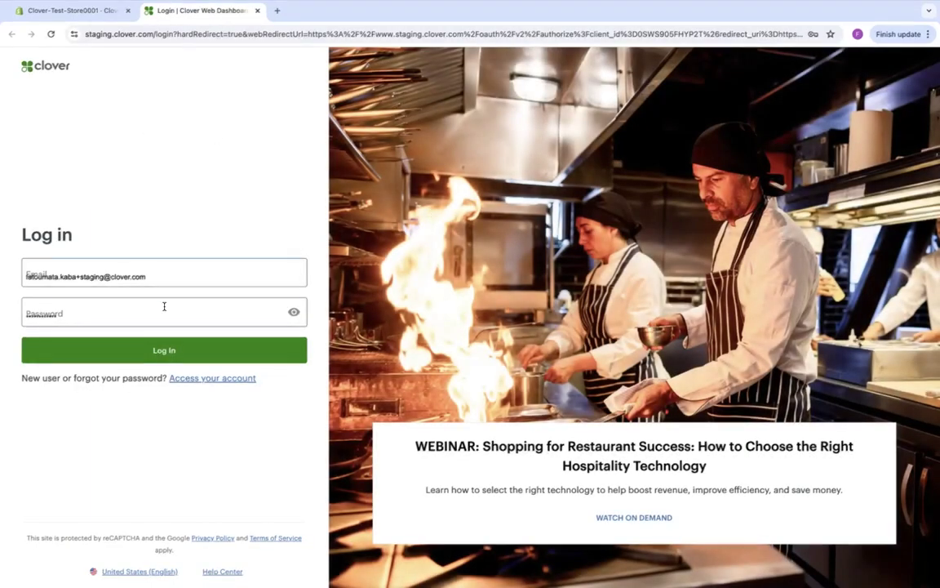
left_click(164, 350)
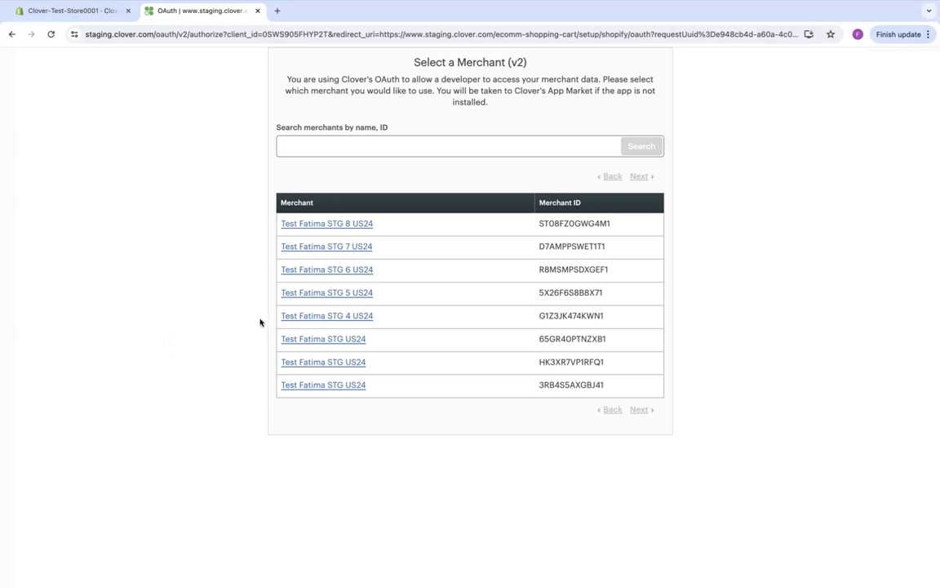
left_click(351, 223)
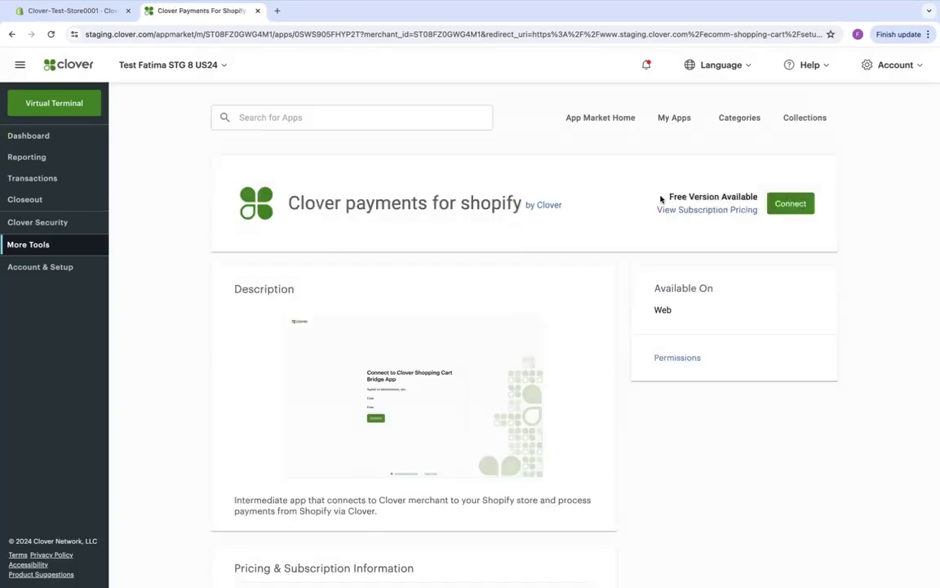
Step: Connect the Shopify app on the FREE plan, authorize STG 8, and confirm the card networks
left_click(790, 211)
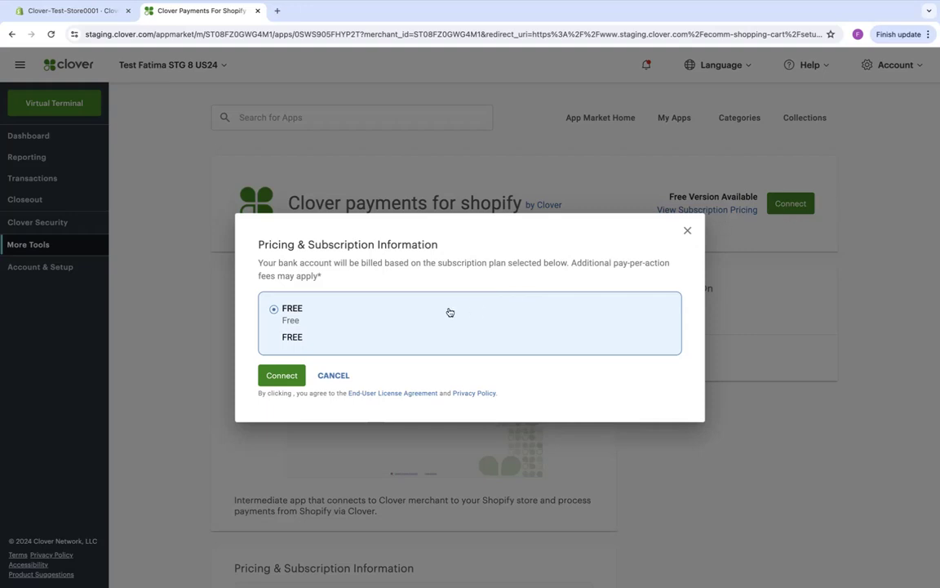
left_click(289, 375)
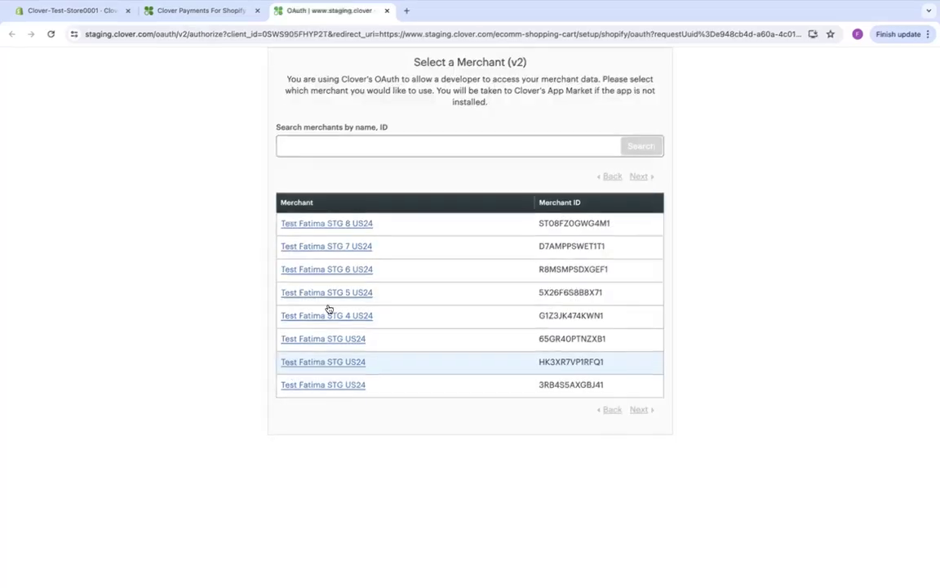
left_click(357, 224)
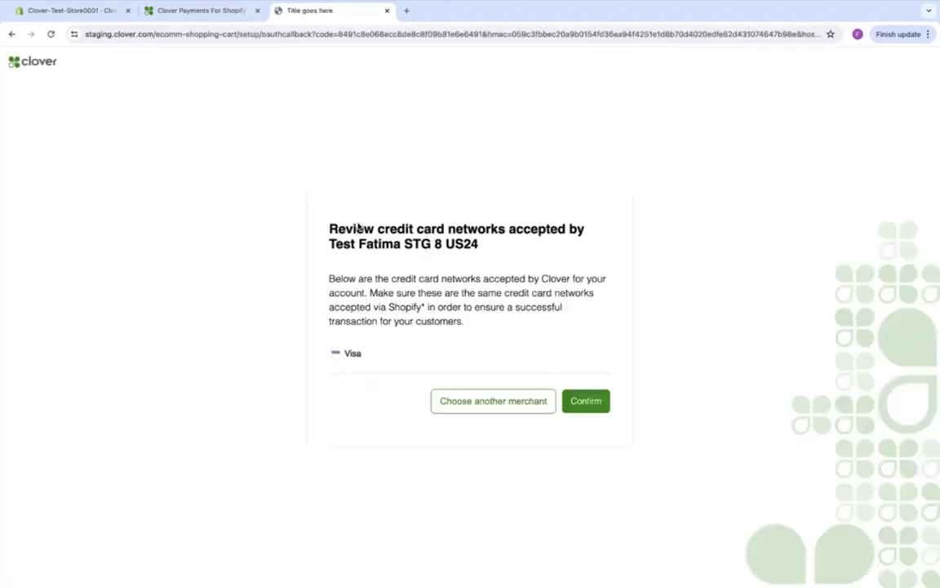
left_click(585, 403)
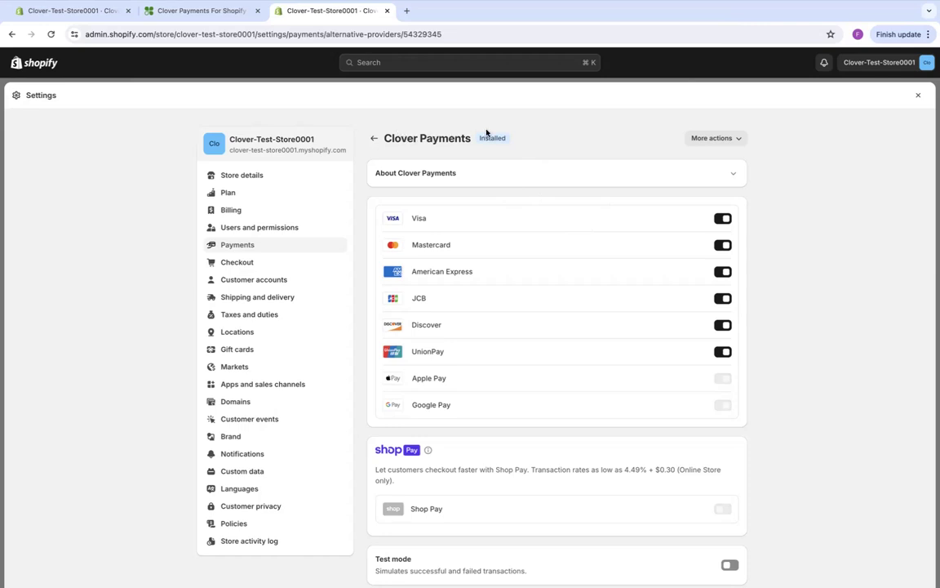
Step: Activate Clover Payments and switch on its Test mode toggle
scroll(598, 257, "down", 1)
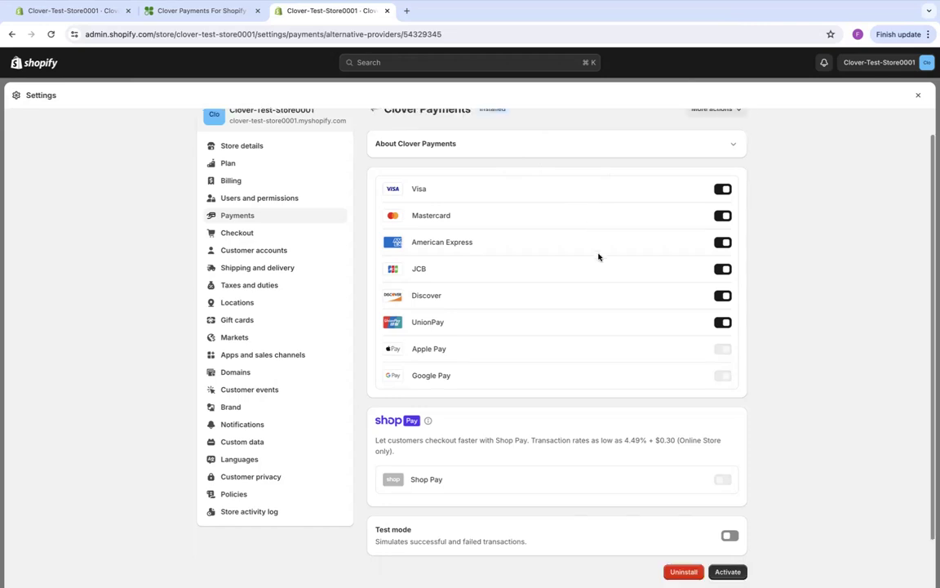
scroll(693, 408, "down", 2)
left_click(729, 516)
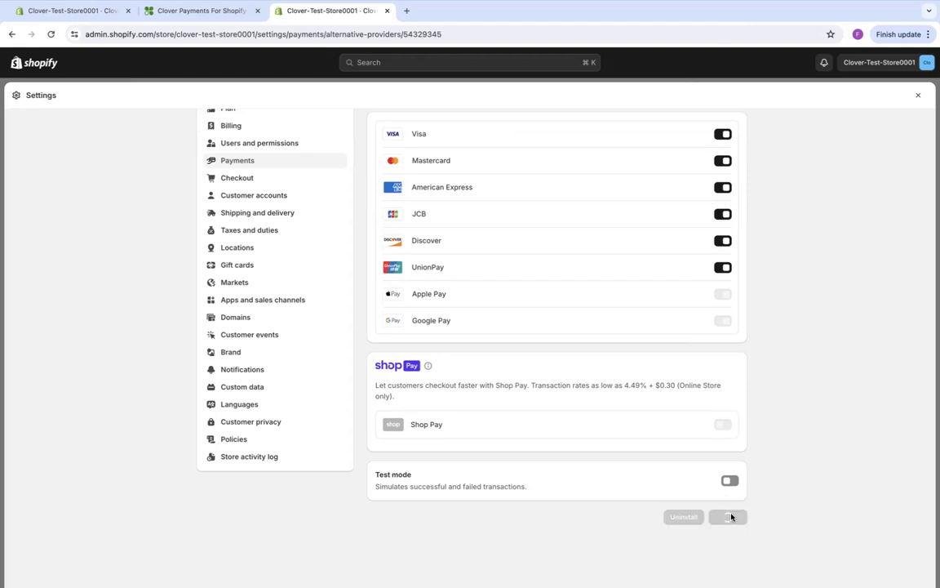
left_click(729, 482)
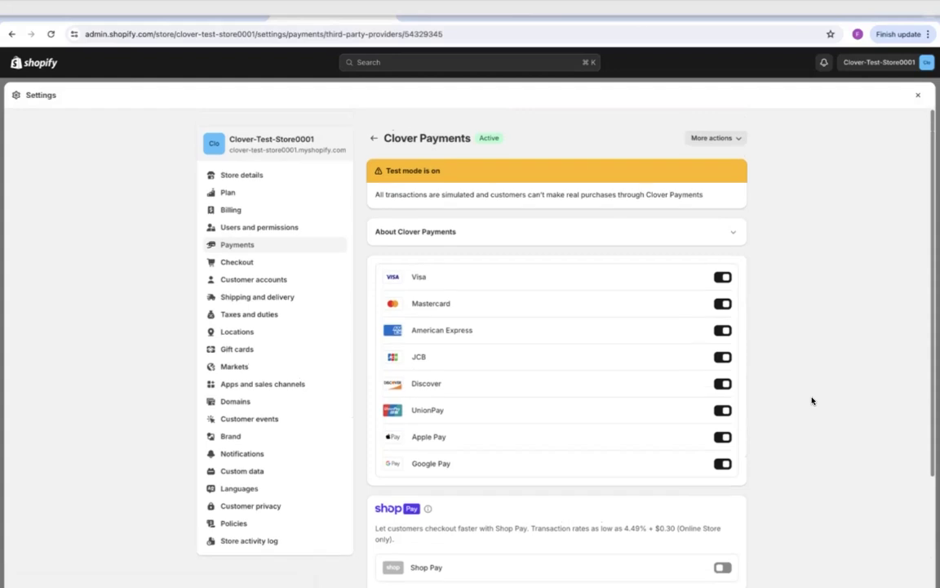
Step: Leave settings and open the live storefront from the Online Store themes
left_click(918, 95)
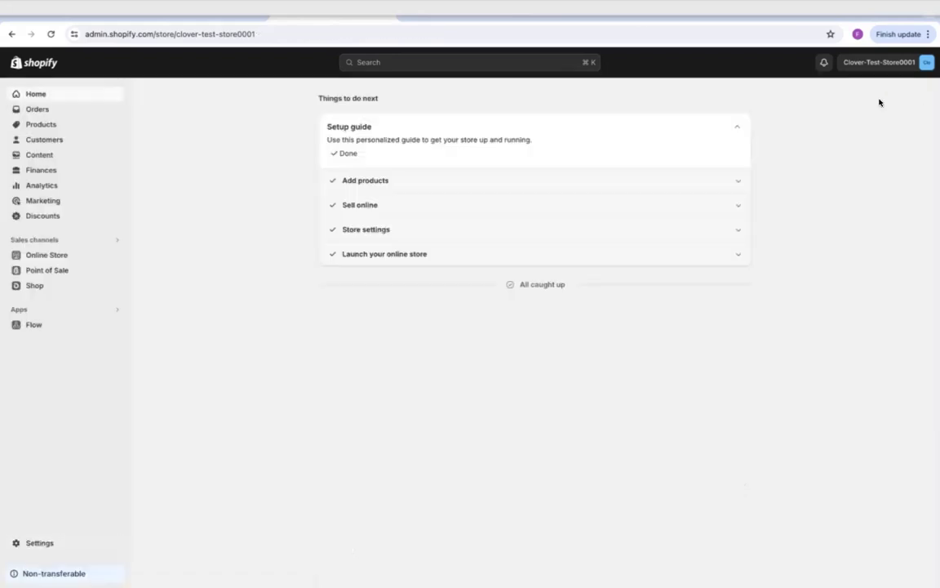
left_click(57, 253)
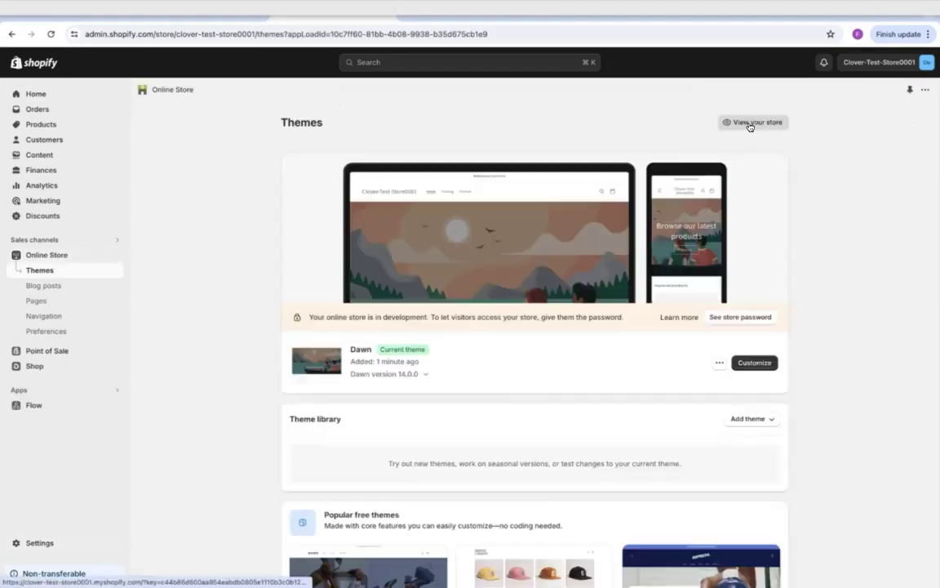
left_click(749, 124)
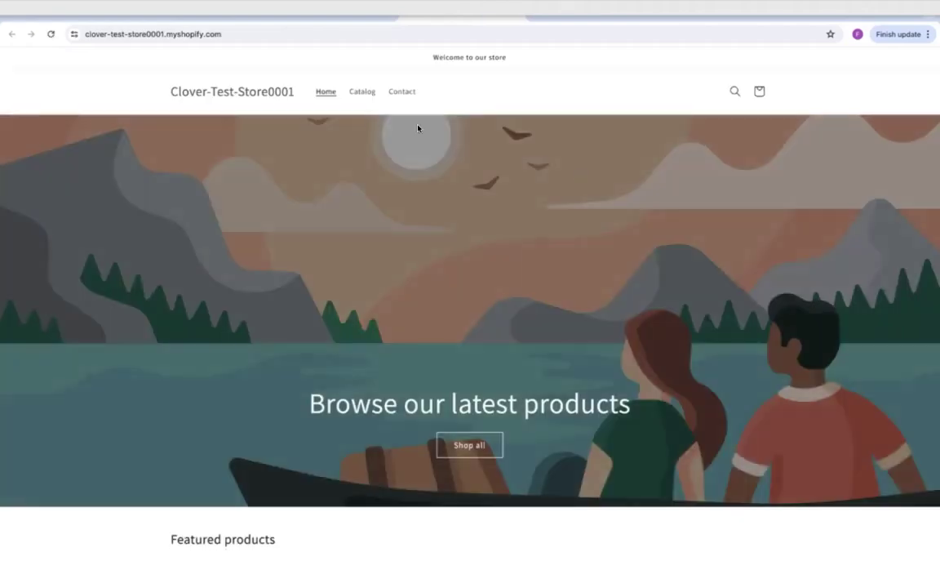
Step: Add the Example T-Shirt from the catalog to the cart and proceed to checkout
left_click(364, 93)
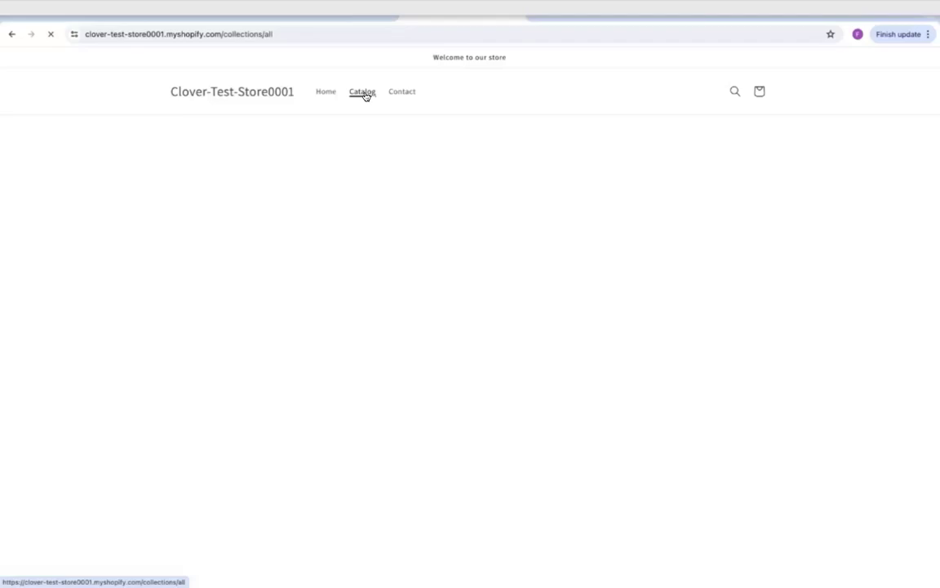
left_click(275, 291)
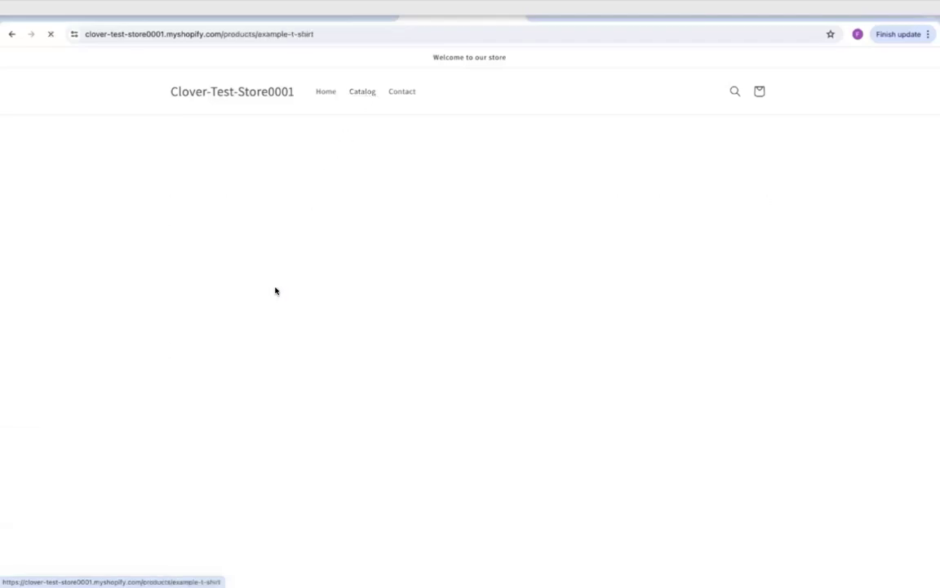
left_click(659, 336)
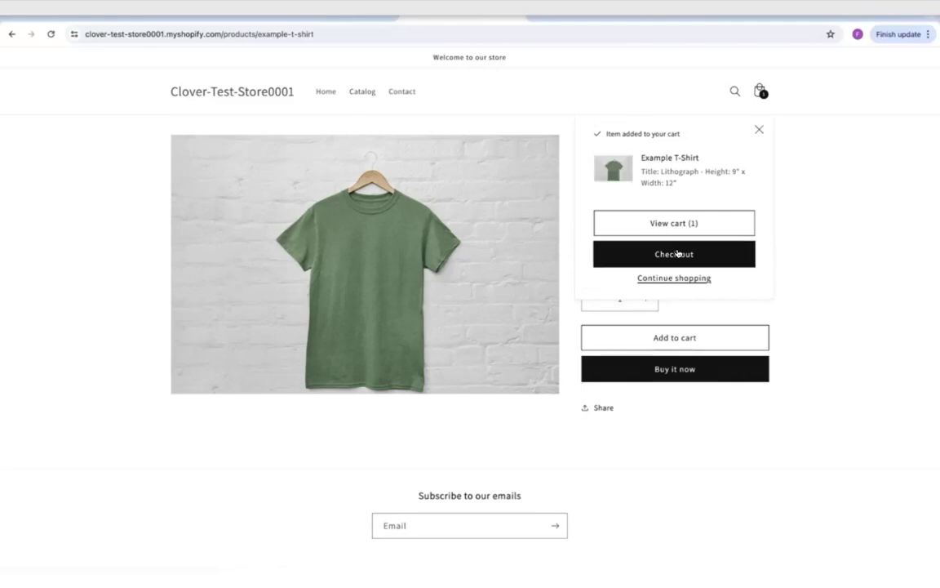
left_click(677, 254)
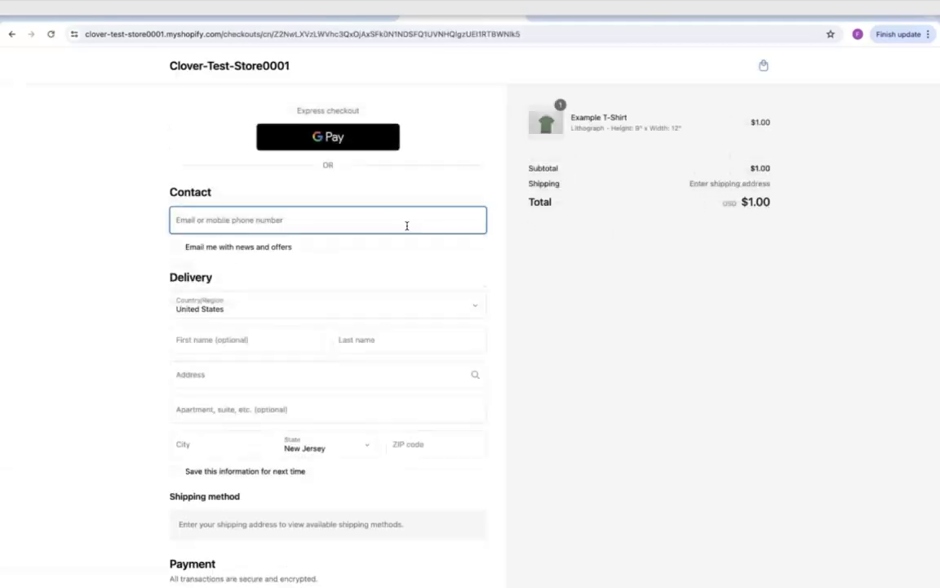
Step: Enter the contact e-mail and the customer's first and last name for shipping
left_click(402, 223)
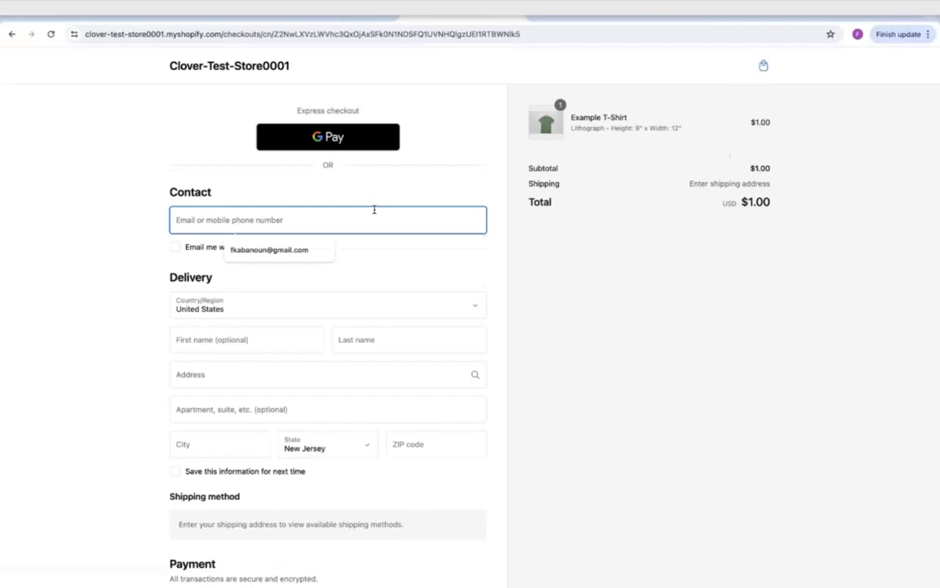
left_click(265, 344)
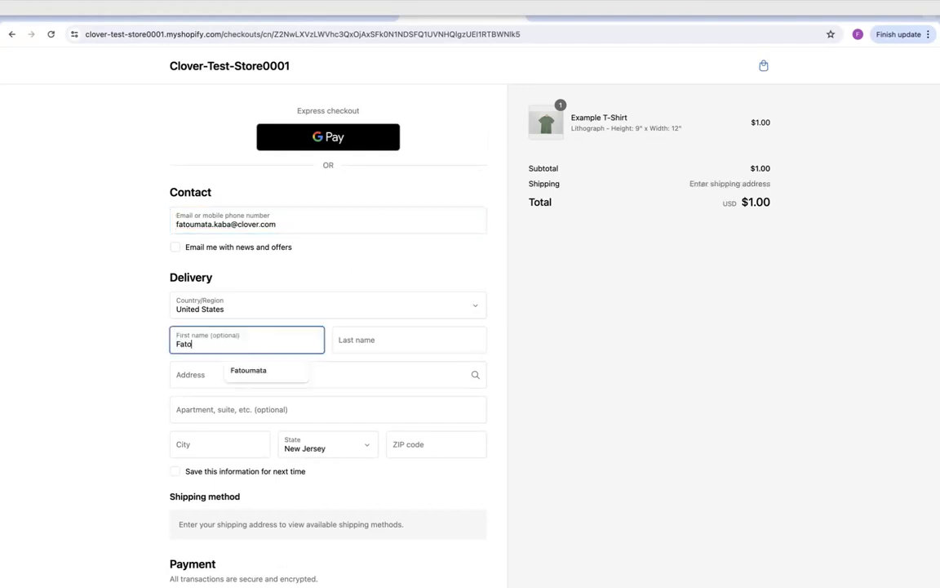
key("Tab")
Step: Type the shipping street address and pick the first suggested address
key("Tab")
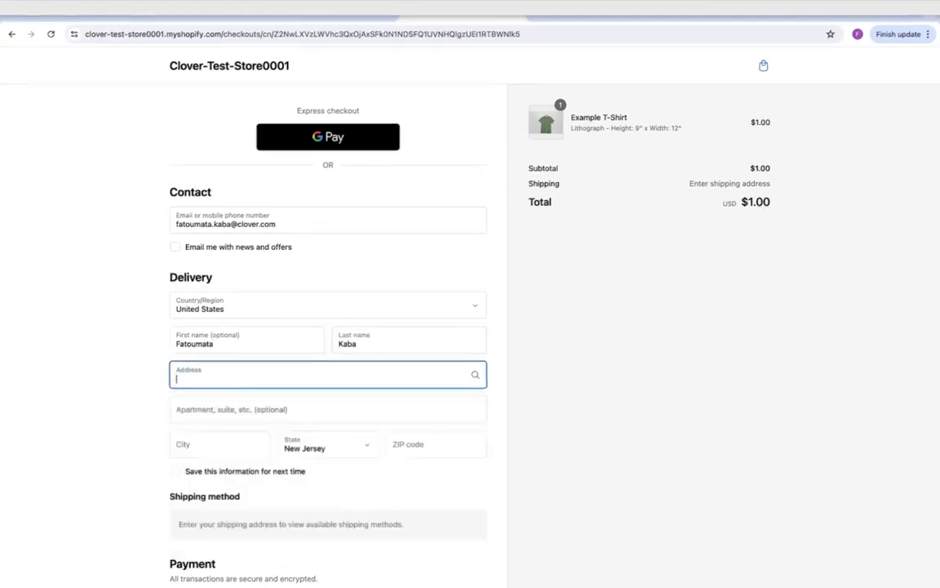
type("123")
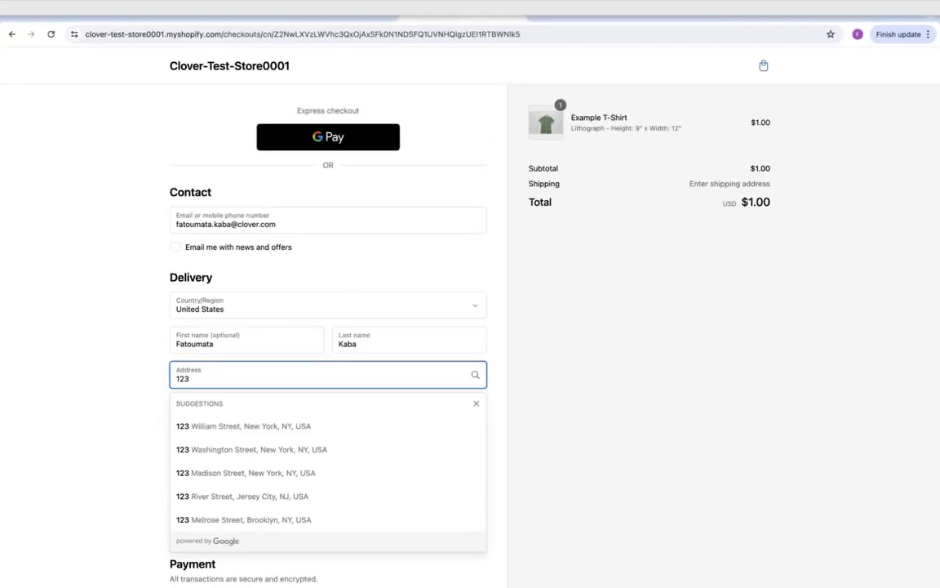
type(" Doe street")
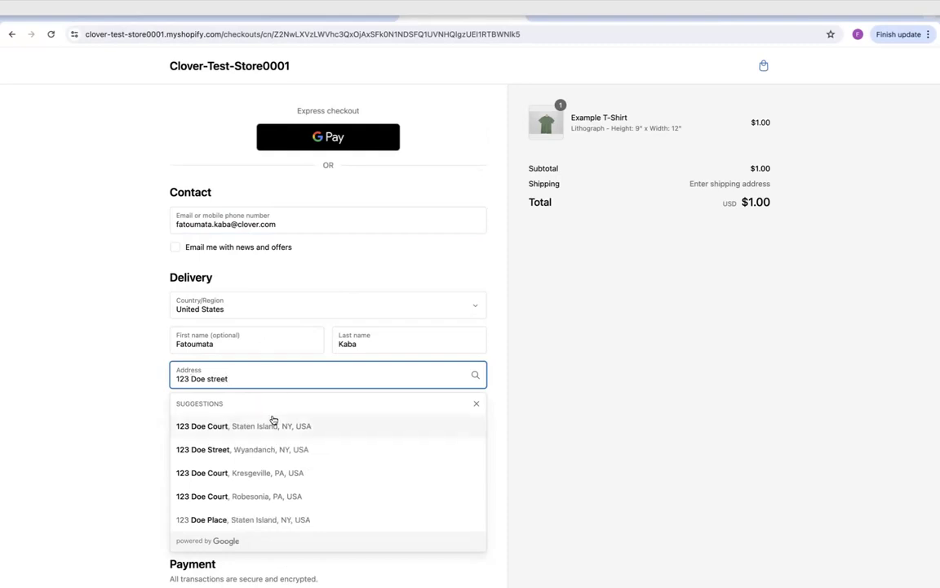
left_click(245, 426)
left_click(243, 426)
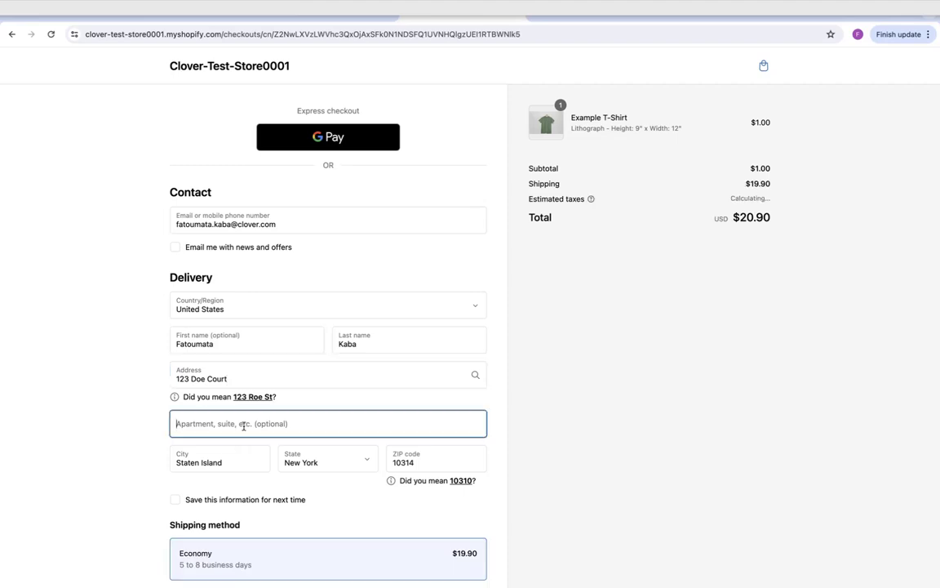
Step: Paste the test card number, enter expiry 09 / 26 and security code, then pay
scroll(242, 490, "down", 3)
scroll(242, 491, "down", 4)
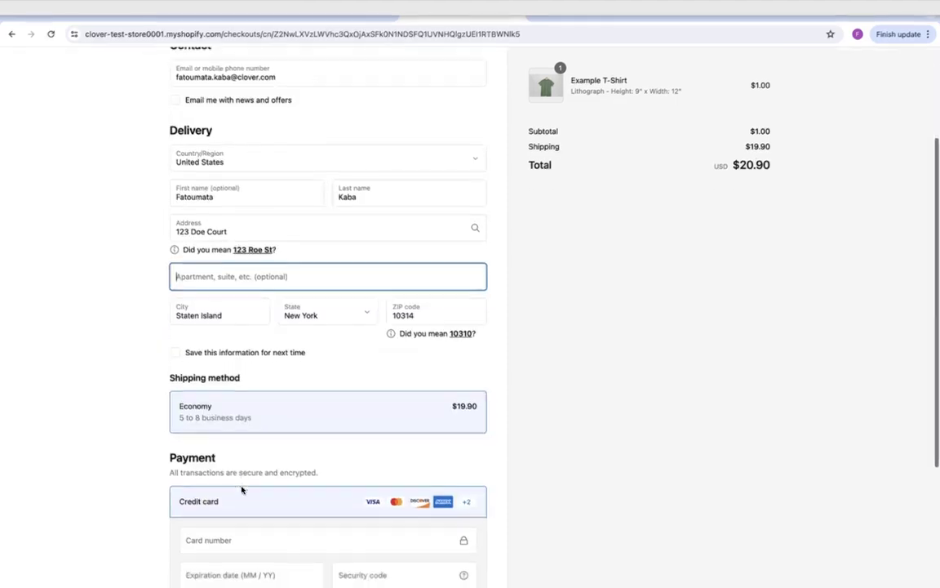
left_click(229, 408)
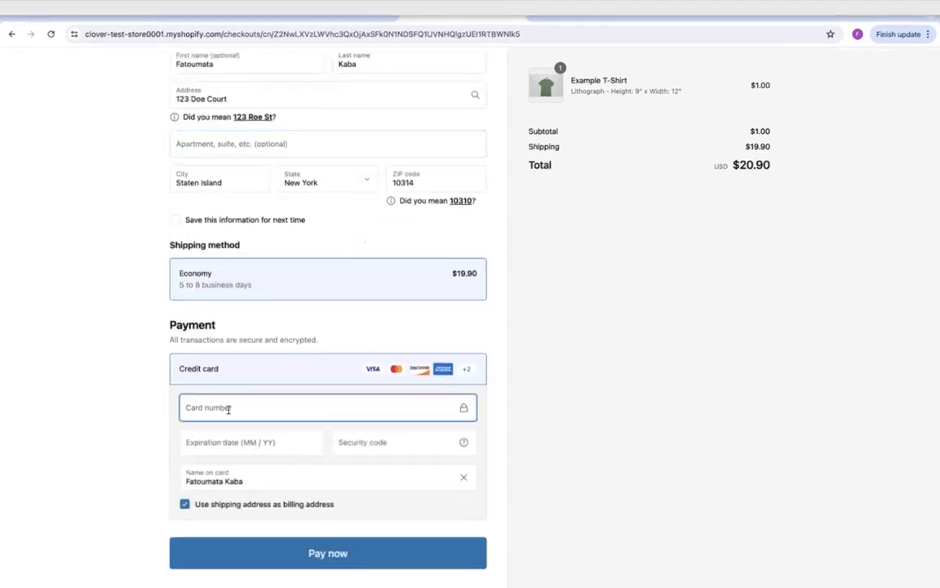
key("ctrl+v")
type("09 / 2")
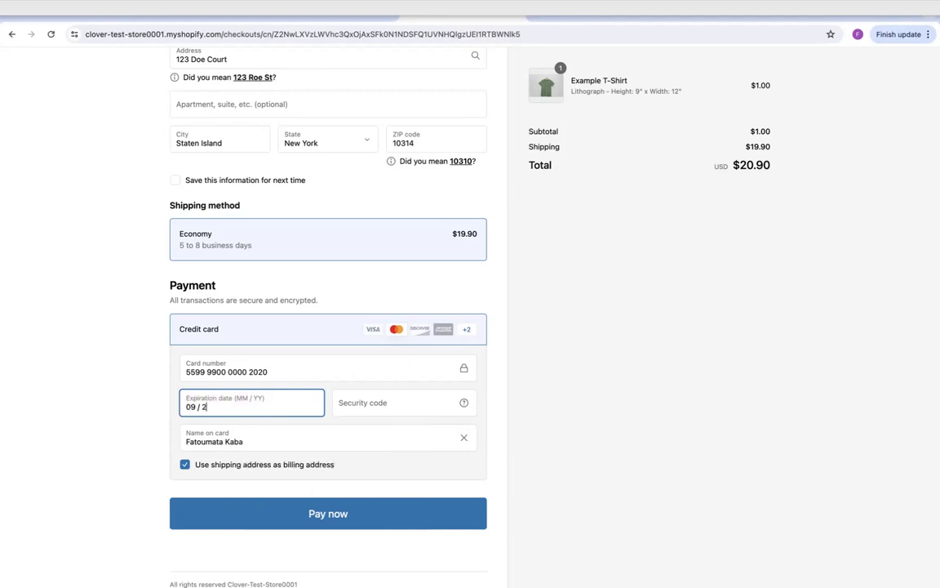
type("6")
left_click(393, 397)
type("123")
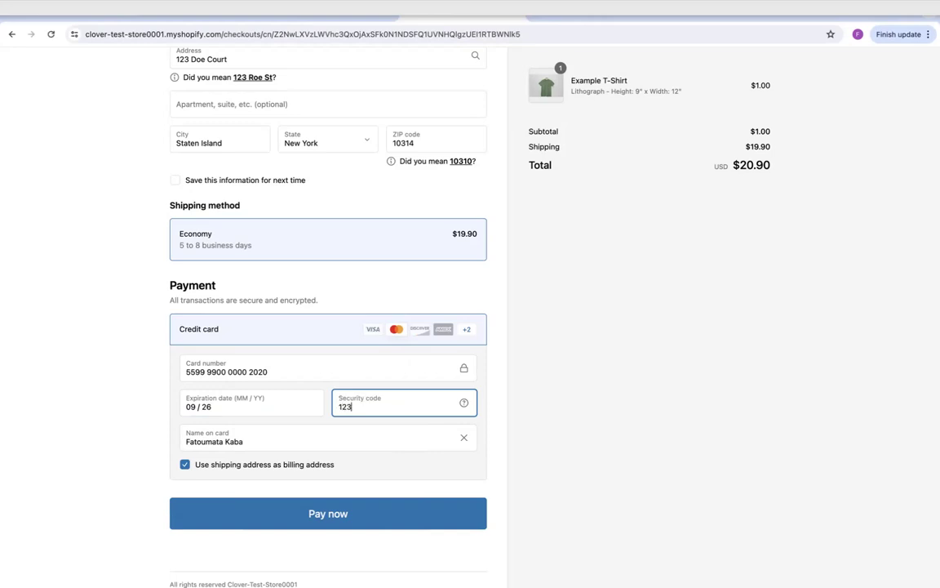
left_click(372, 523)
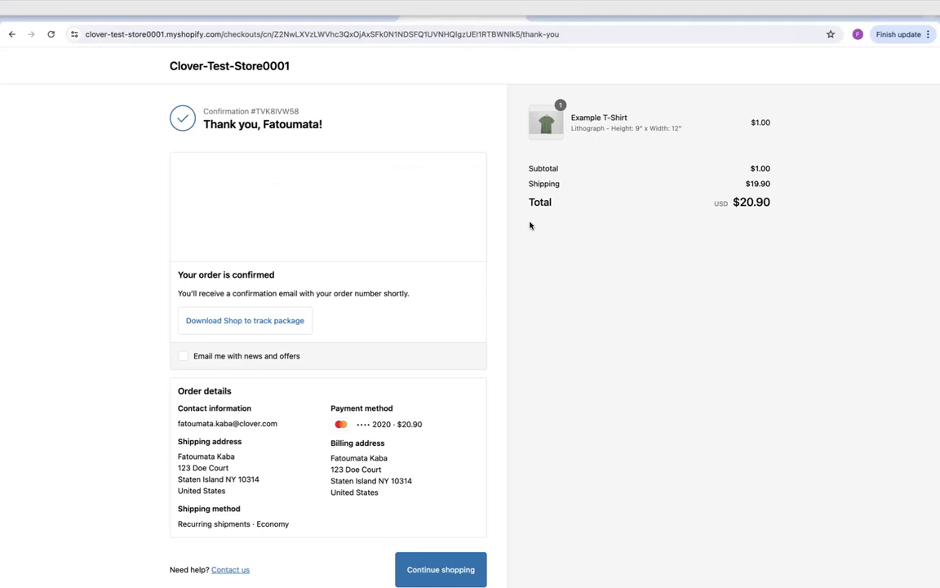
Step: From the order confirmation page, choose Continue shopping to return to the Clover-Test-Store0001 home page
scroll(448, 241, "down", 2)
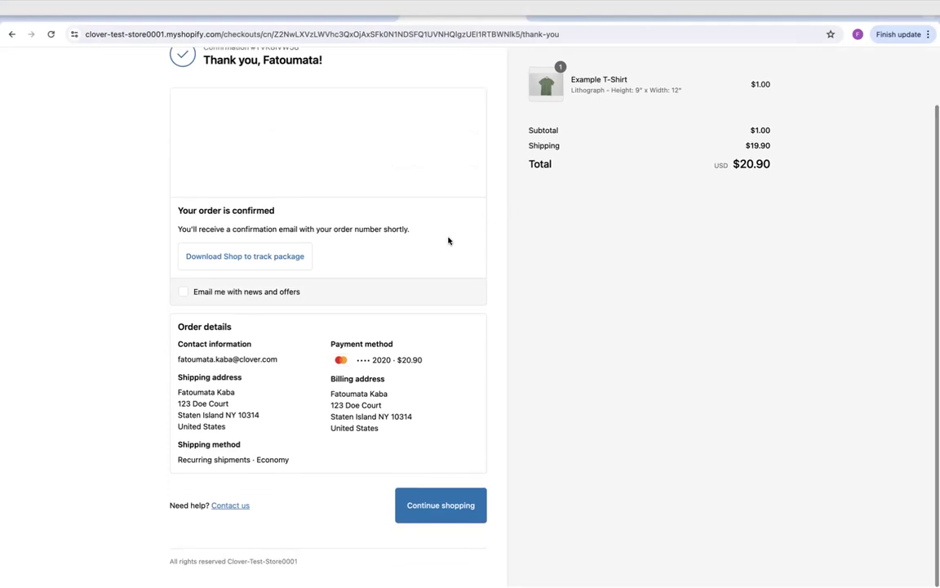
scroll(448, 241, "up", 2)
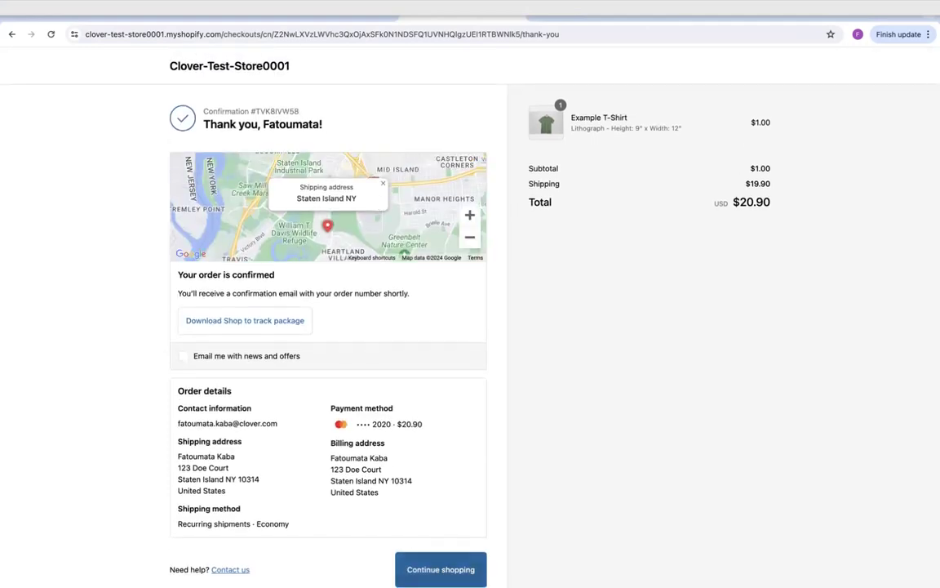
left_click(436, 568)
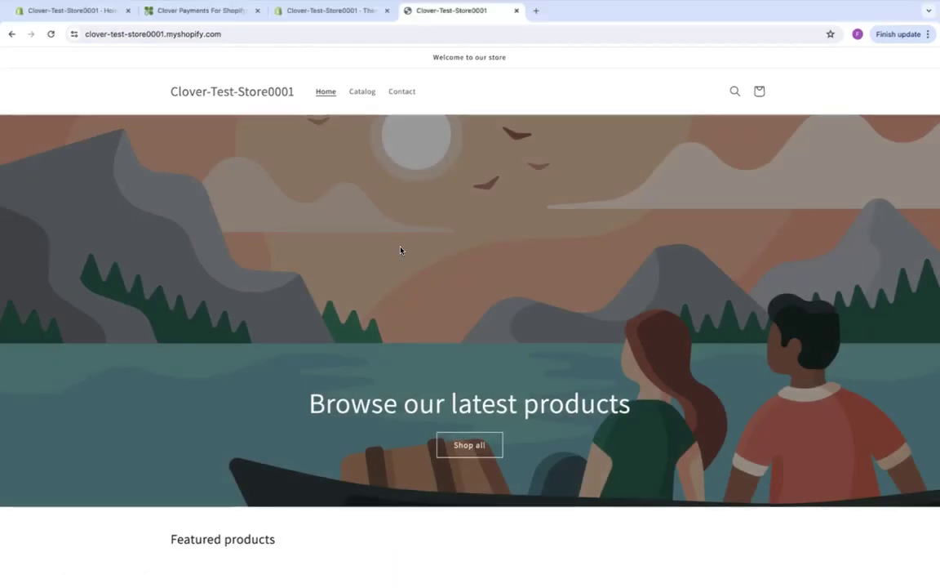
scroll(401, 249, "down", 2)
scroll(400, 256, "up", 2)
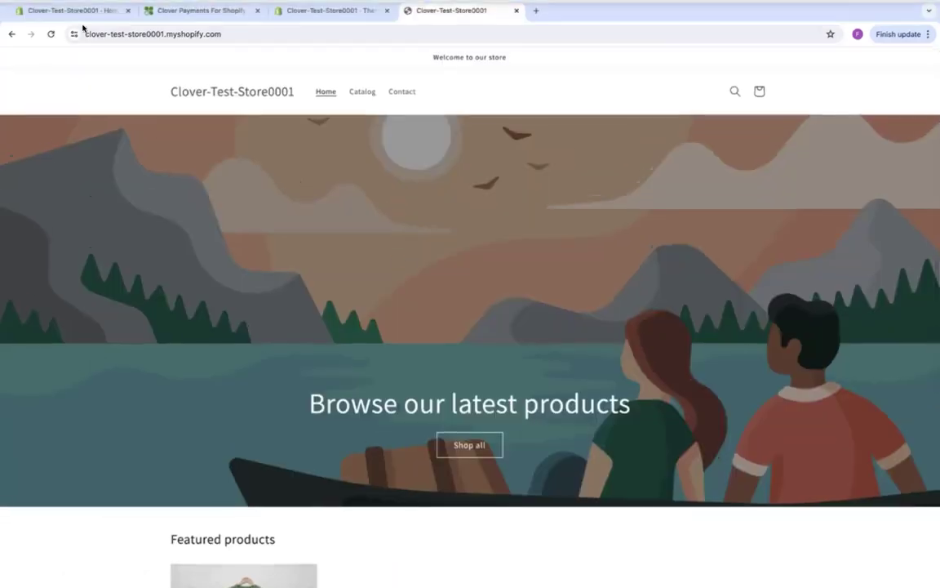
Step: Back in the admin tab, open order #1001 from the Orders list
left_click(90, 11)
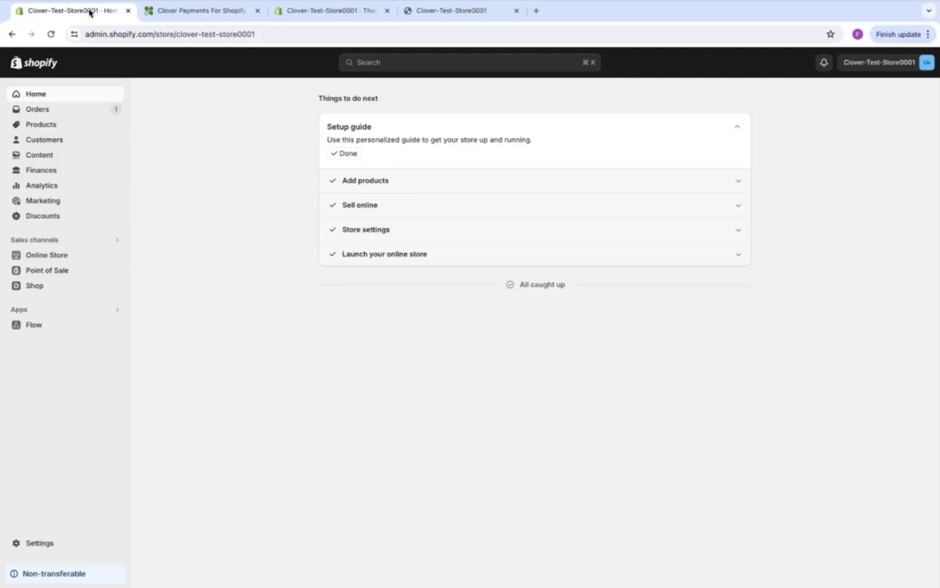
left_click(79, 110)
left_click(390, 173)
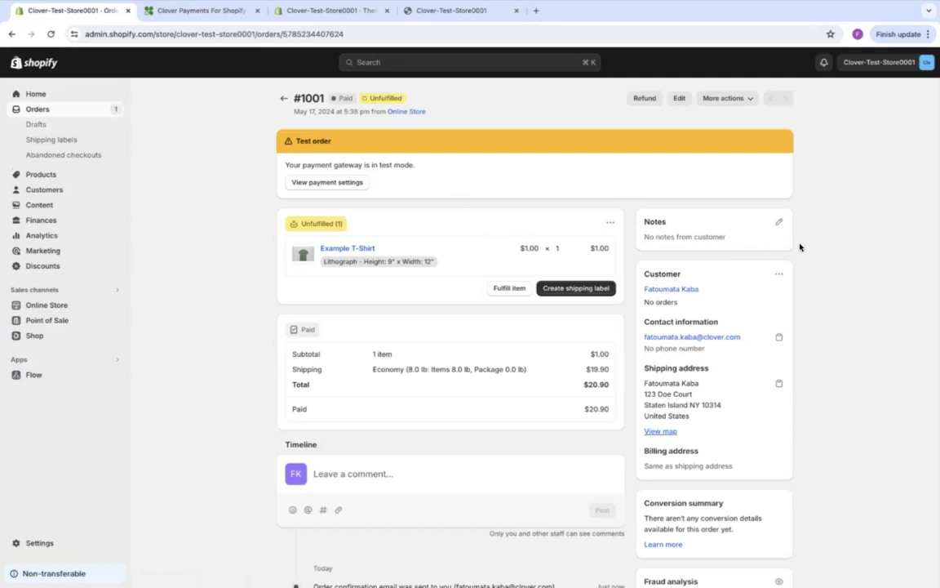